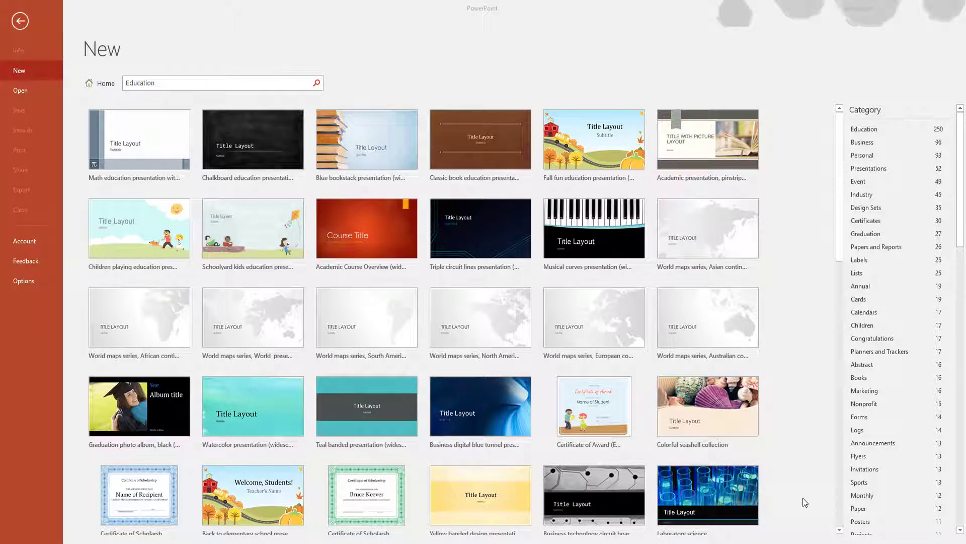
Step: Create a new deck from the 'Fall fun education presentation (widescreen)' template
left_click(602, 146)
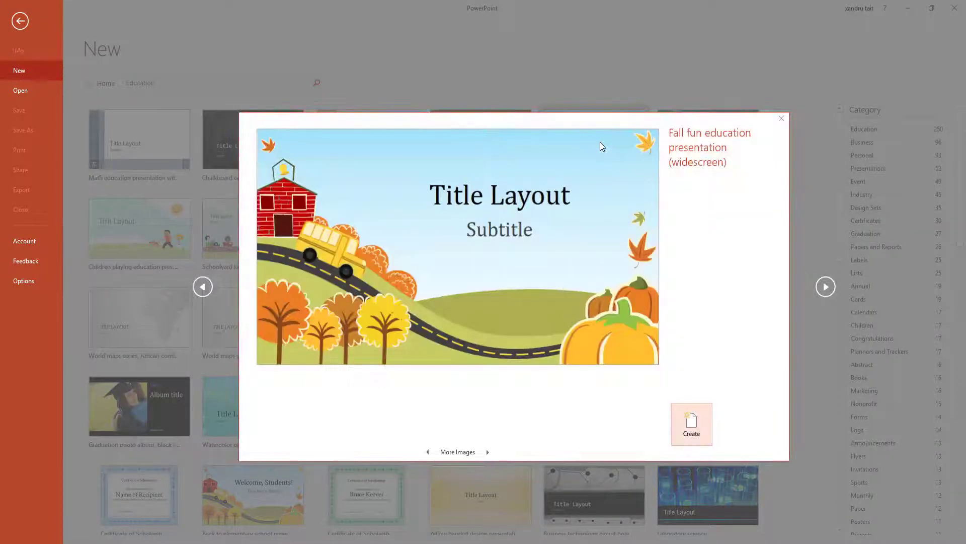
left_click(692, 423)
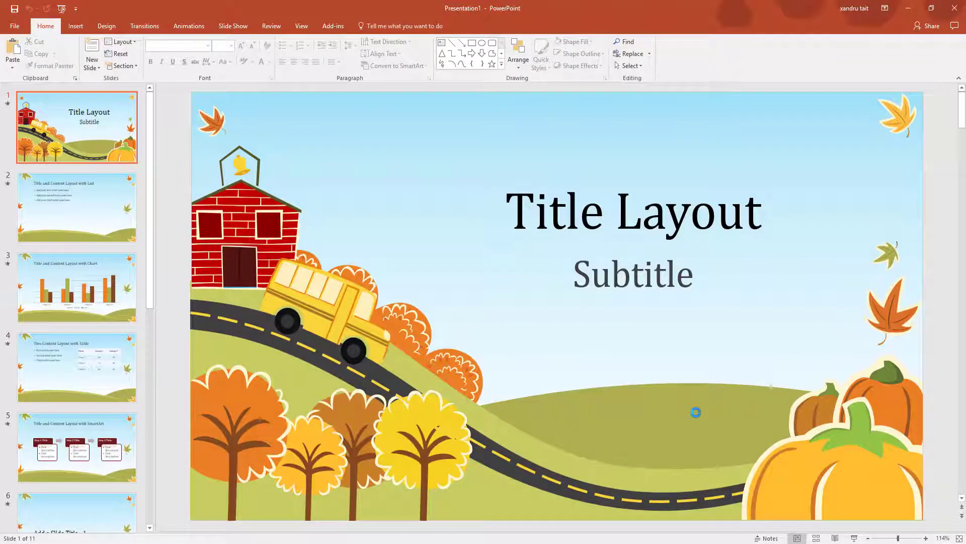
Step: Show the Animations tools and select the slide 1 title placeholder
left_click(190, 33)
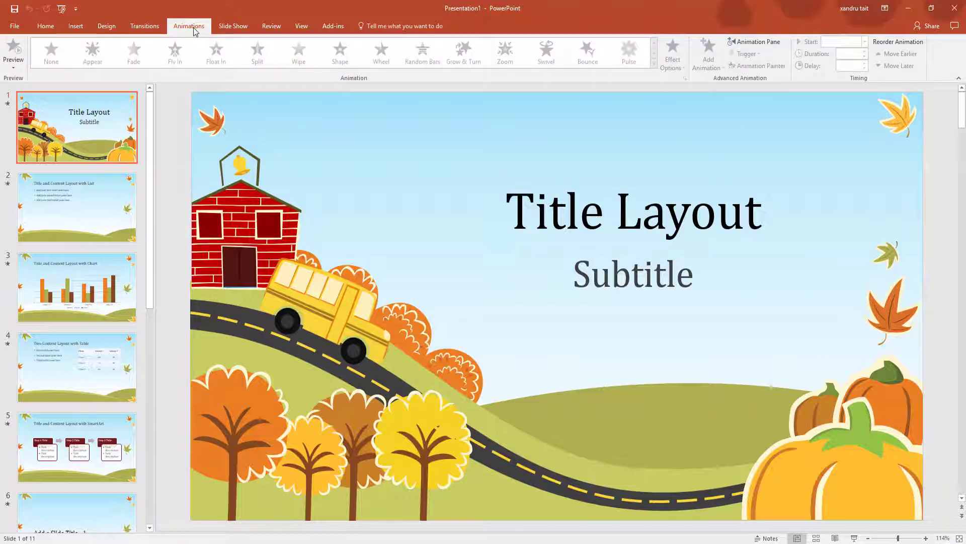
left_click(563, 217)
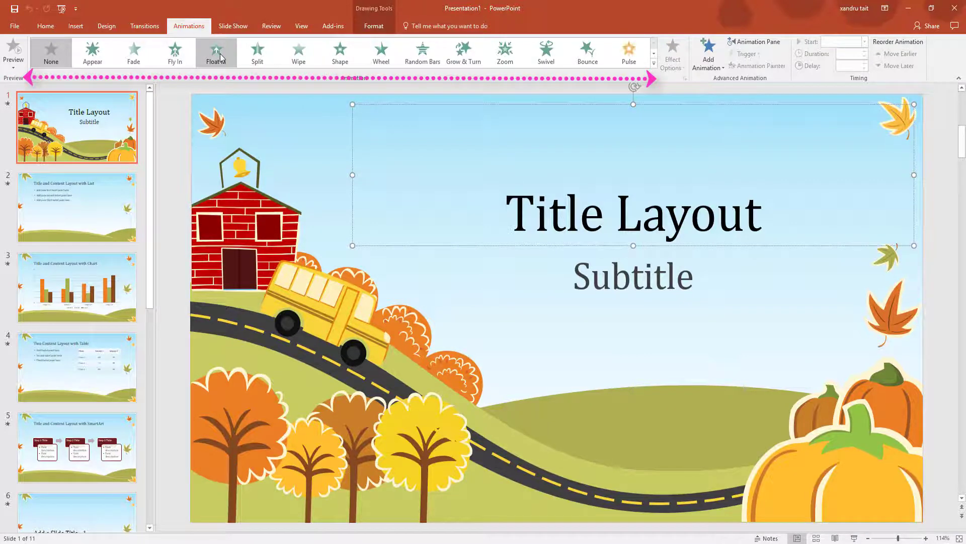
Step: Give the slide 1 title a Random Bars entrance with Horizontal direction
left_click(252, 52)
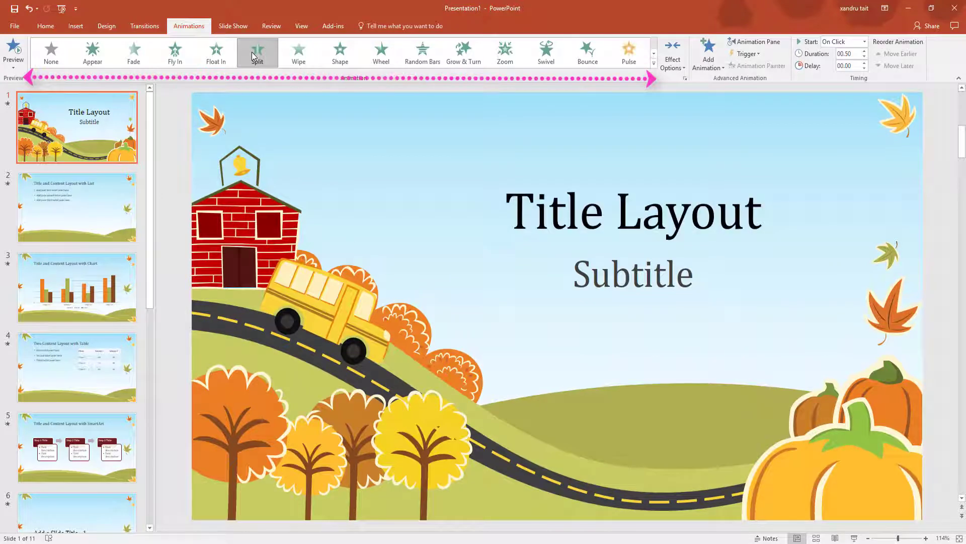
left_click(343, 53)
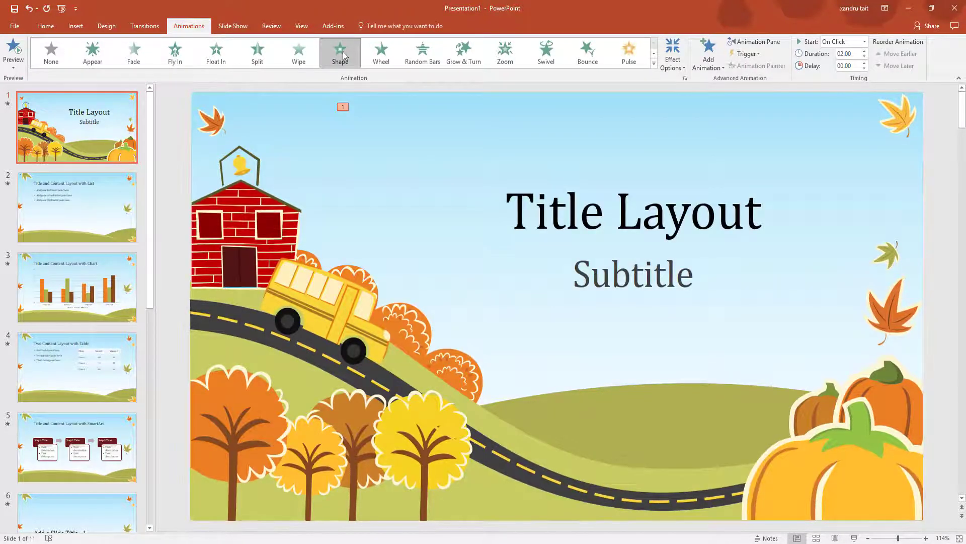
left_click(424, 52)
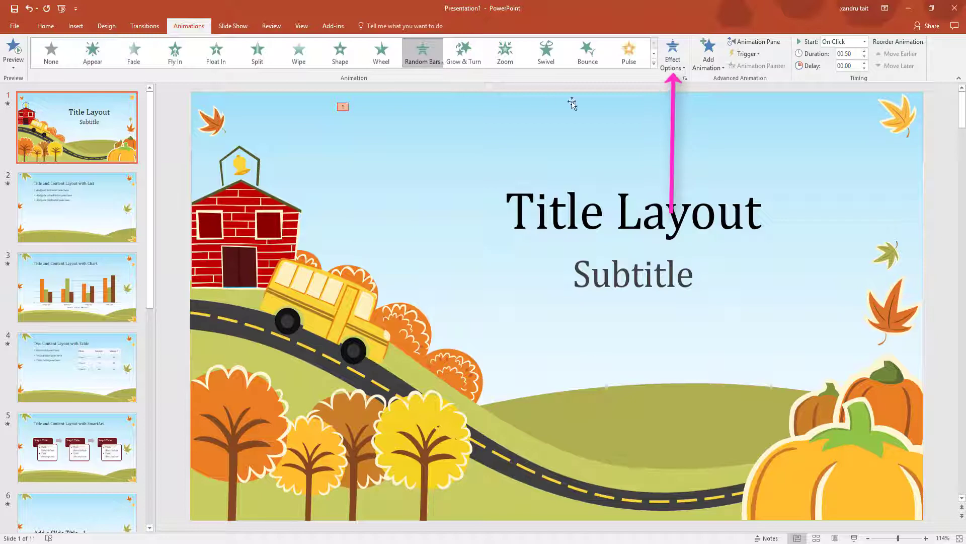
left_click(681, 69)
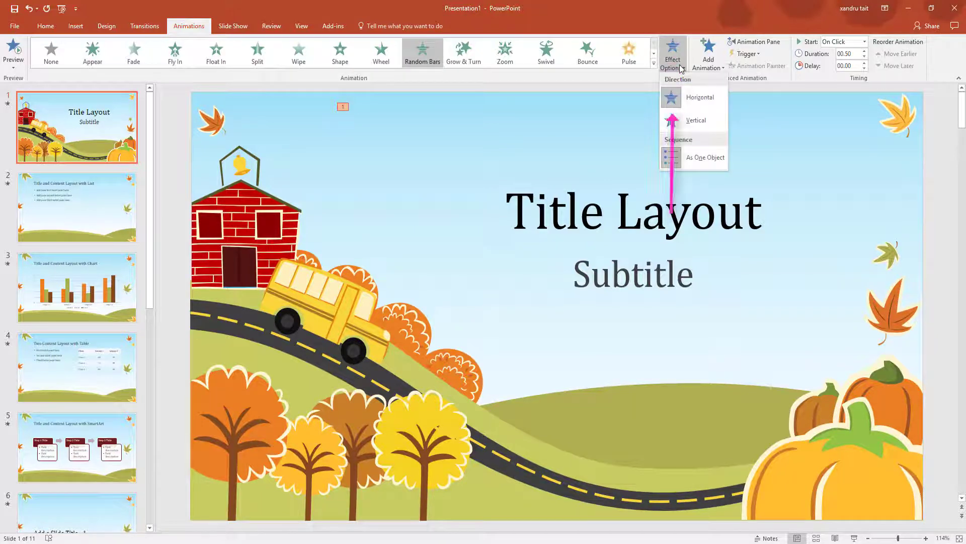
left_click(689, 121)
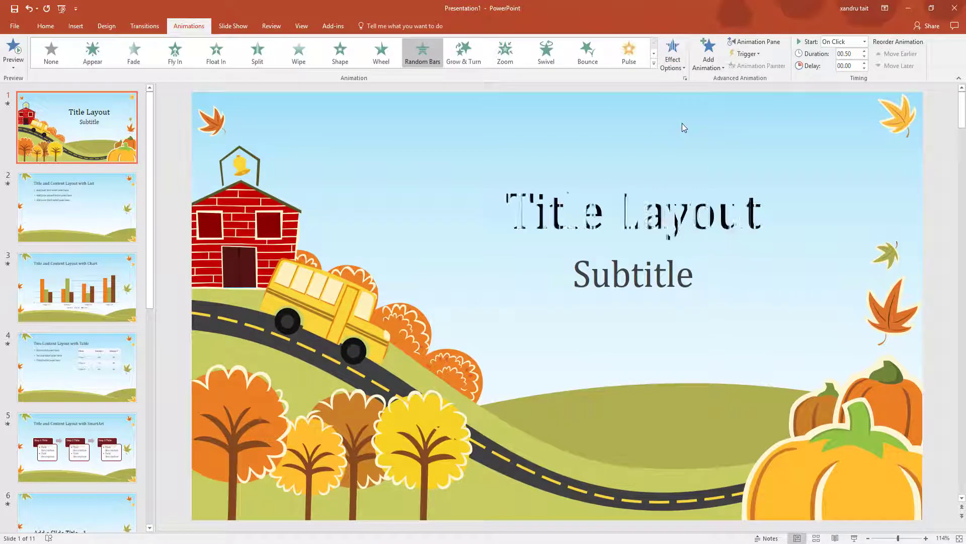
left_click(675, 71)
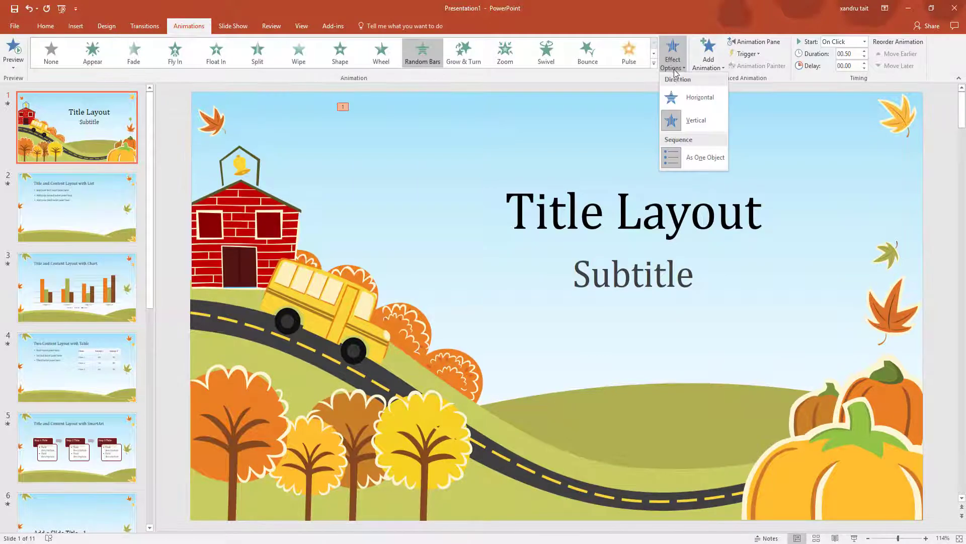
left_click(680, 95)
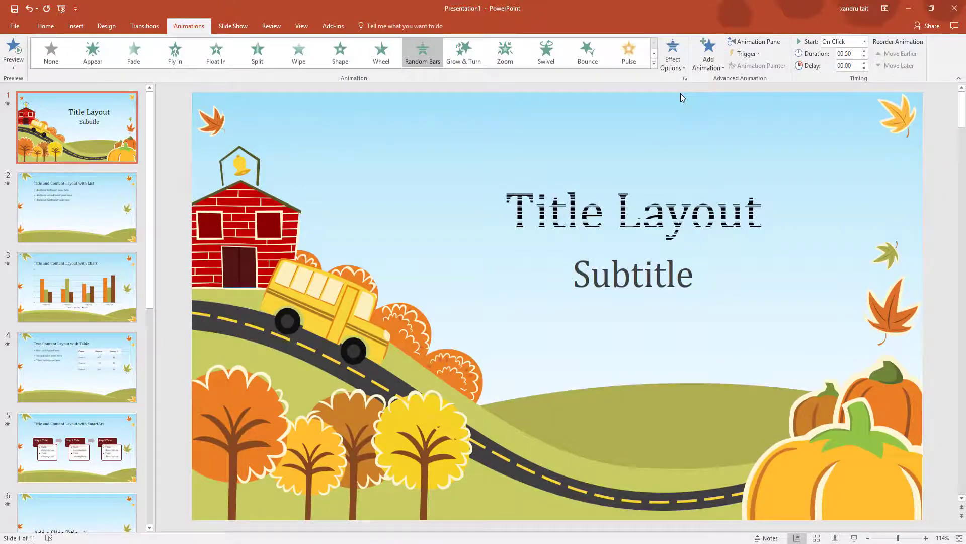
left_click(653, 64)
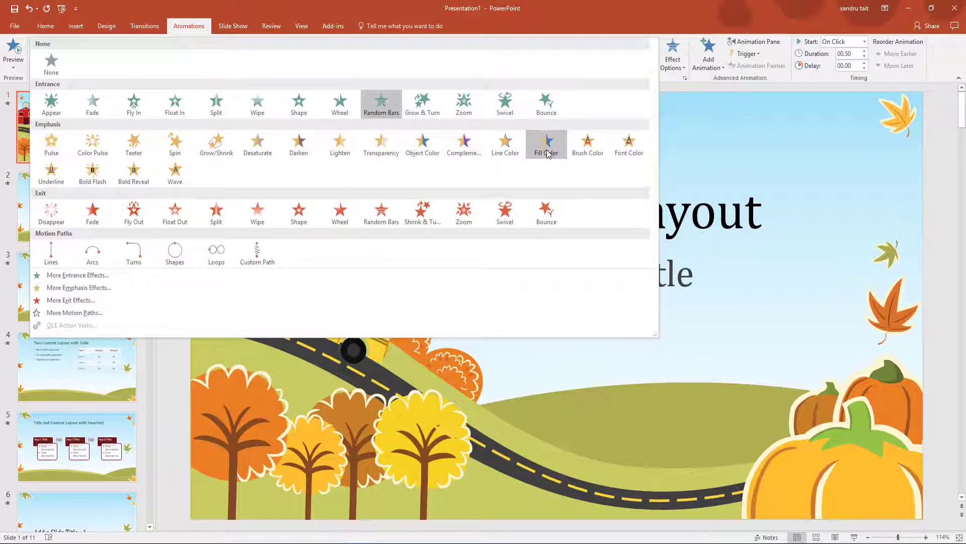
Step: Replace the title's animation with a Font Color emphasis after briefly trying Fill Color
left_click(732, 207)
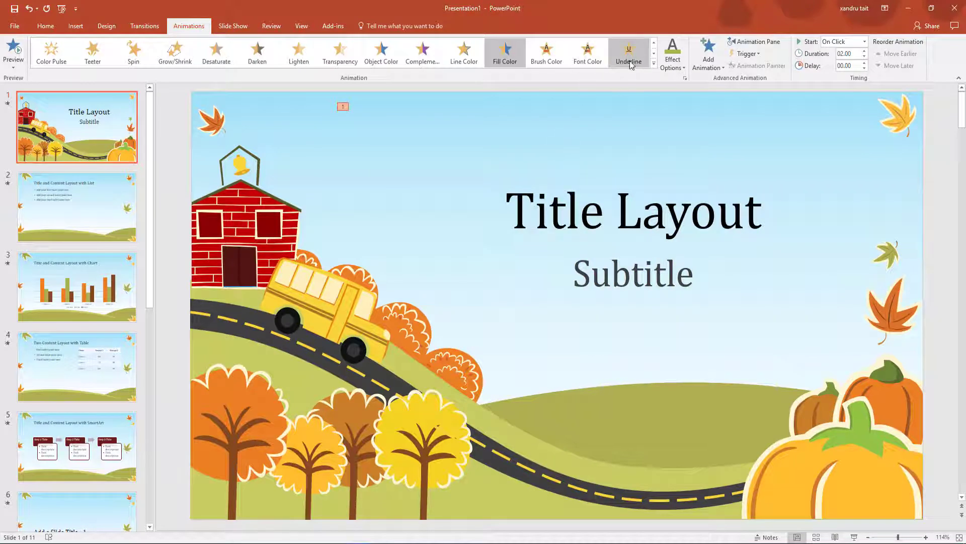
left_click(594, 57)
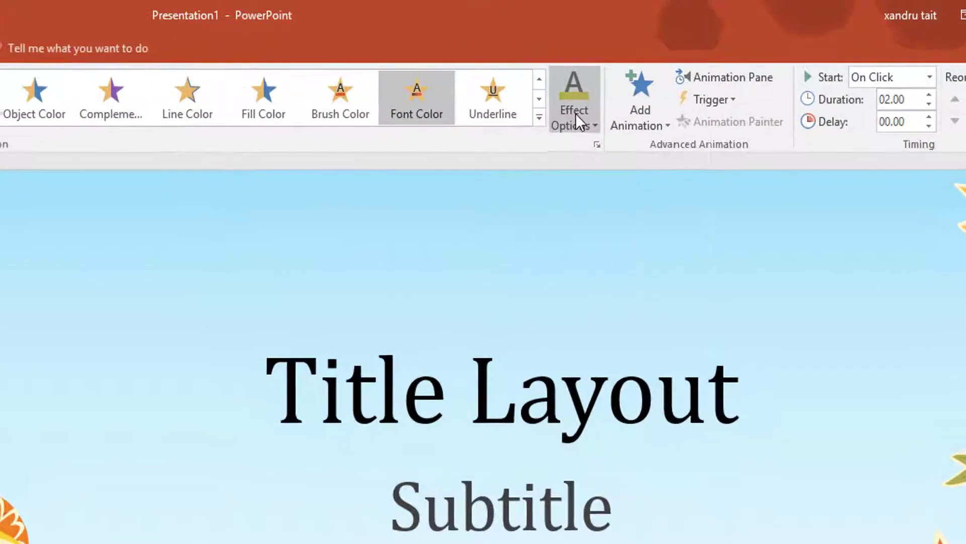
Step: Make the Font Color emphasis turn the title red, then go to slide 2
left_click(673, 61)
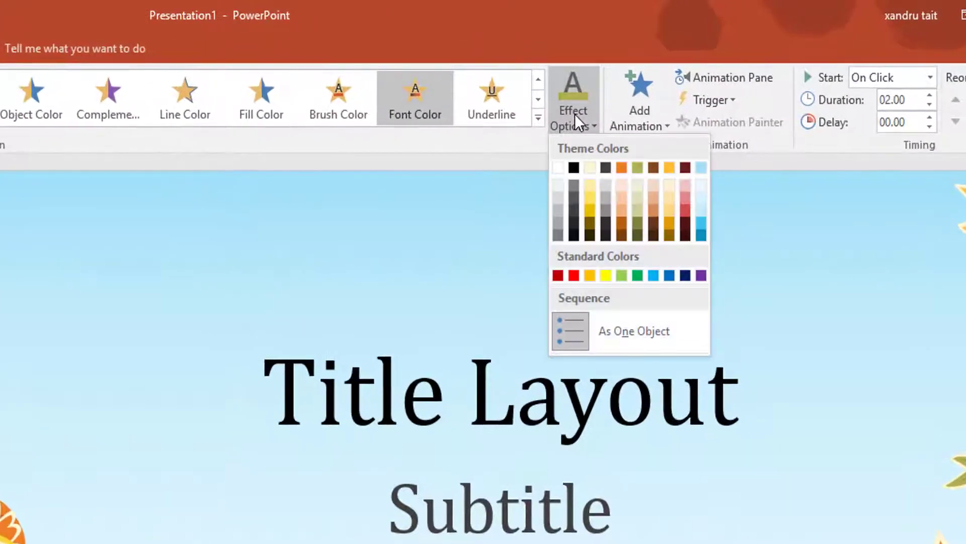
left_click(575, 271)
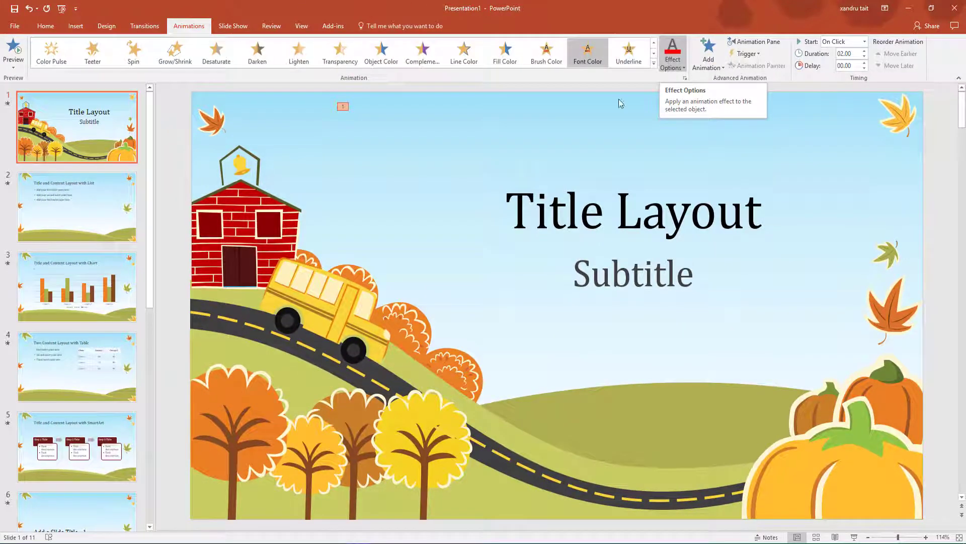
left_click(95, 197)
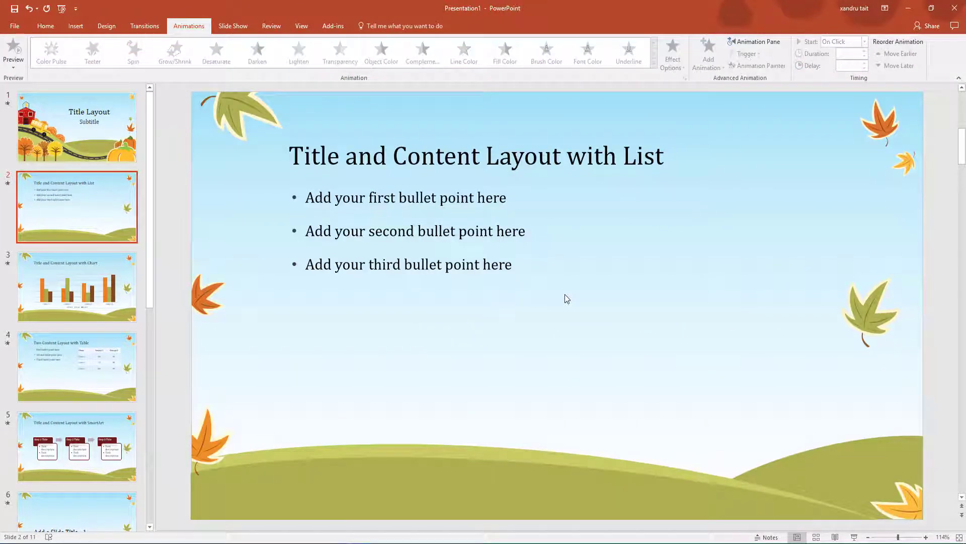
Step: Select the slide 2 title and give it a Float In entrance floating down
left_click_drag(289, 155, 296, 158)
left_click(300, 159)
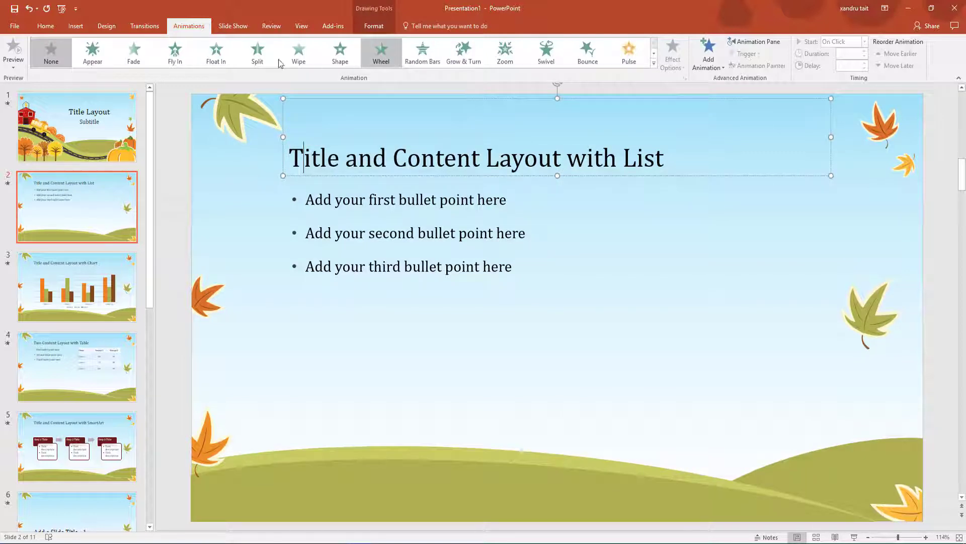
left_click(178, 53)
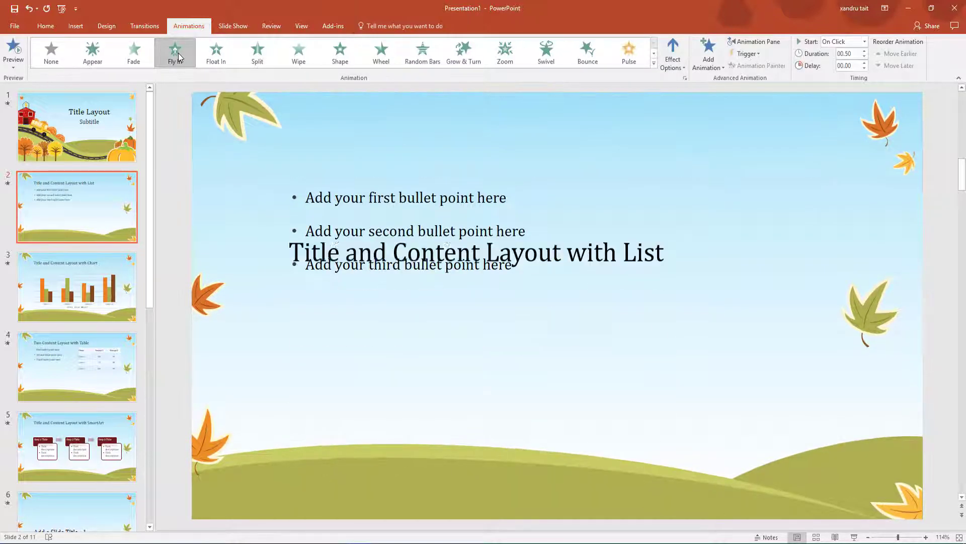
left_click(214, 51)
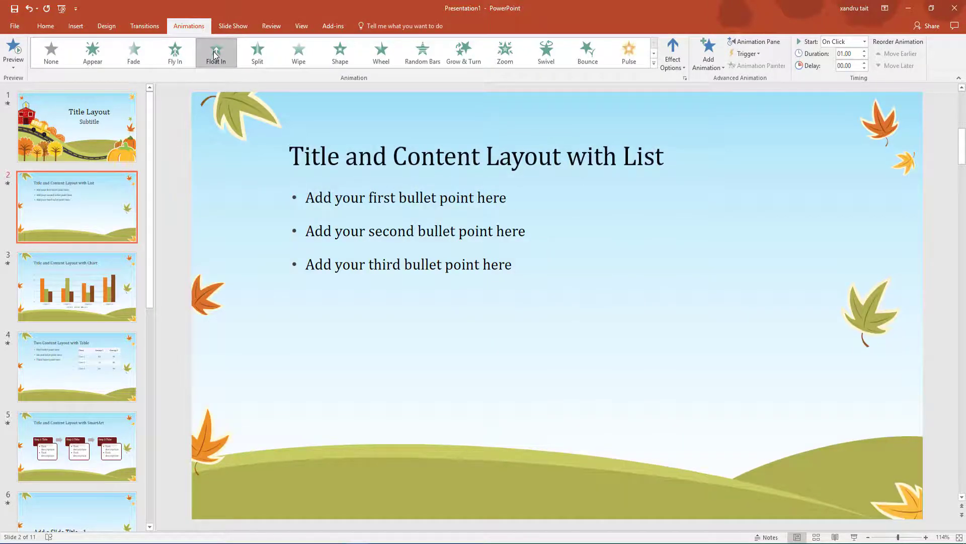
left_click(681, 64)
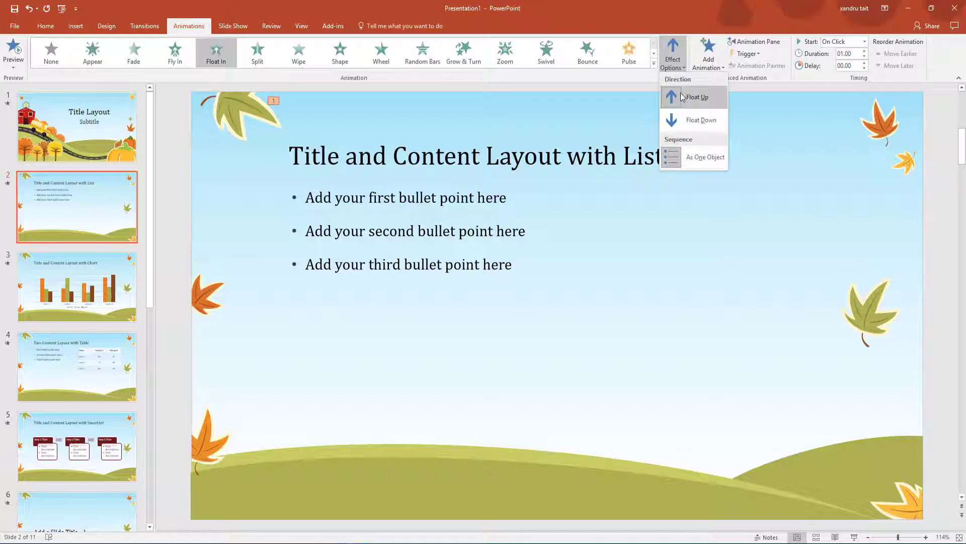
left_click(682, 120)
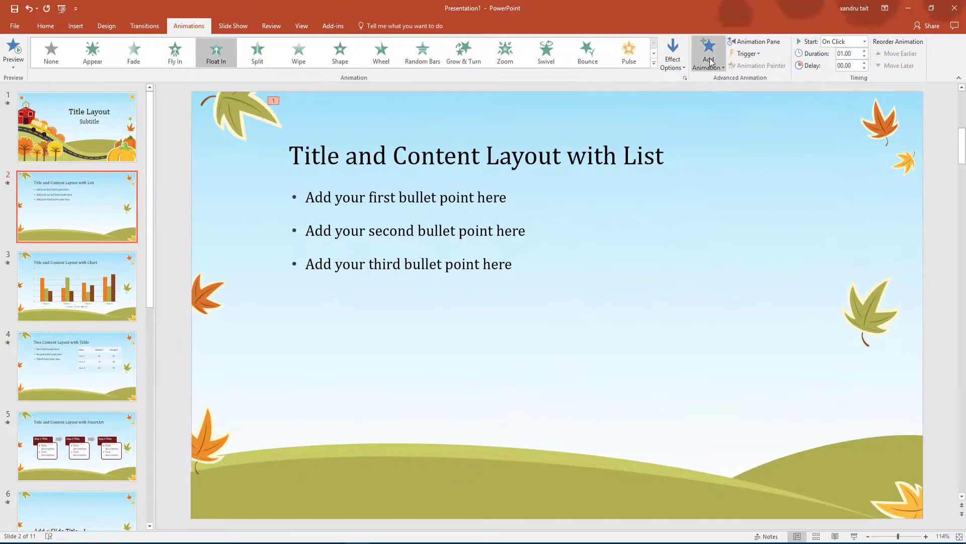
left_click(710, 60)
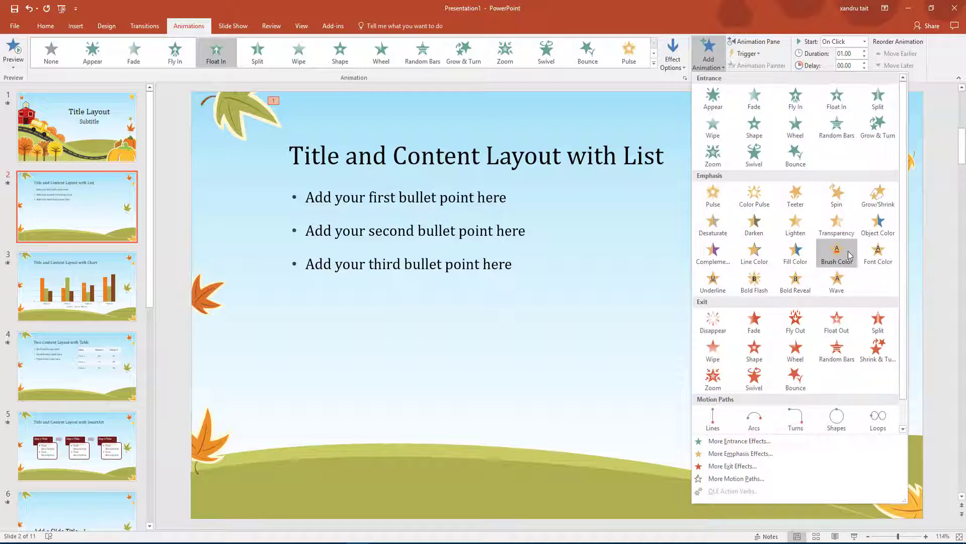
Step: Add a Color Pulse emphasis to the slide 2 title, preview it, and show the Animation Pane
left_click(754, 200)
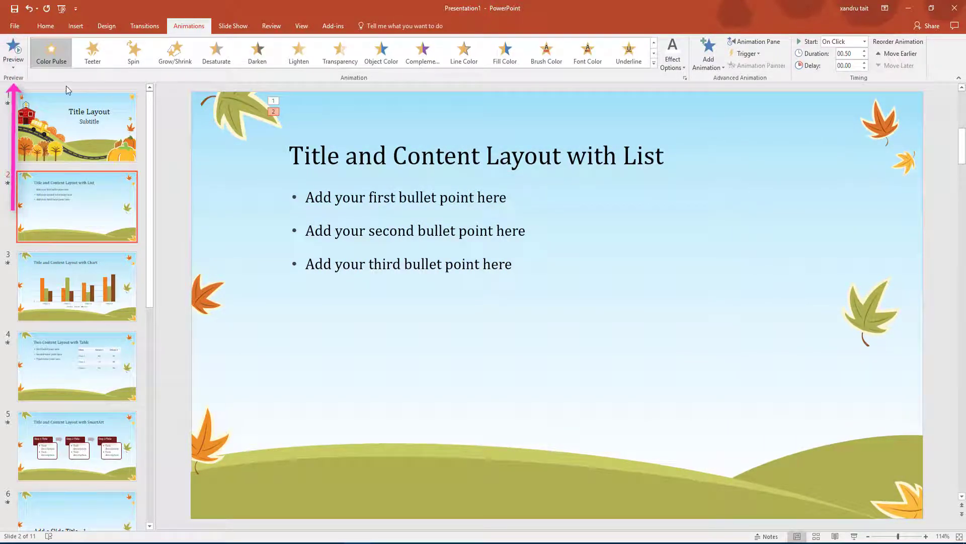
left_click(6, 52)
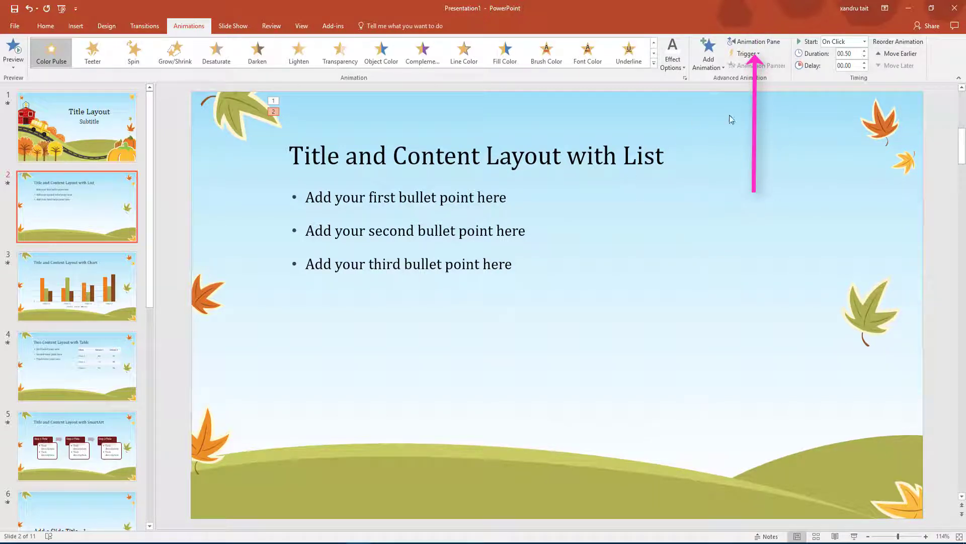
left_click(758, 43)
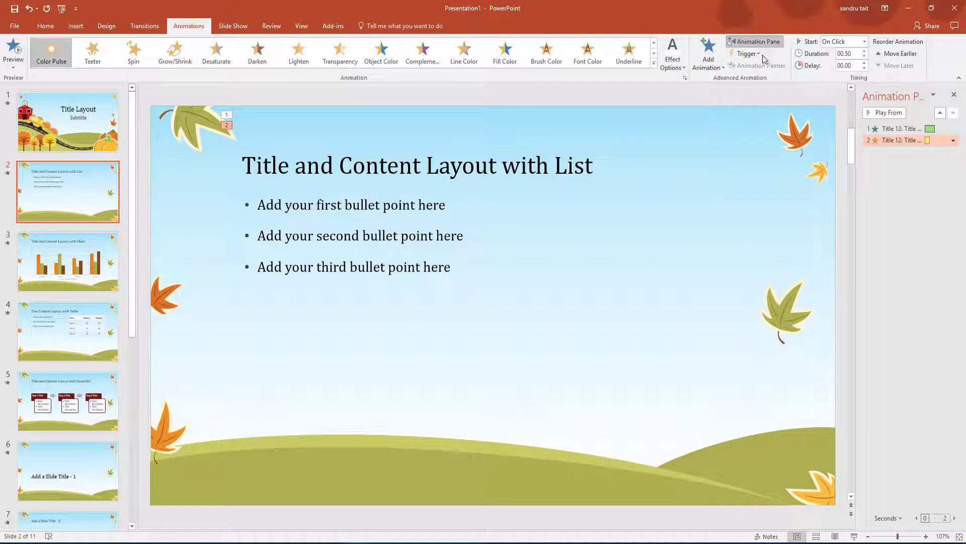
Step: Widen the Animation Pane and set the title's Float In to start After Previous
left_click_drag(857, 224, 789, 223)
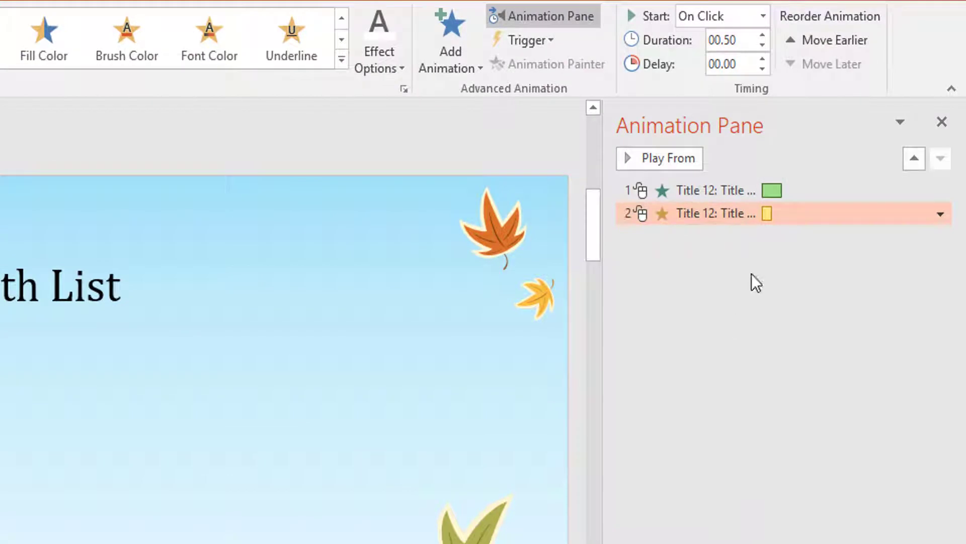
left_click(708, 194)
left_click_drag(707, 203, 707, 210)
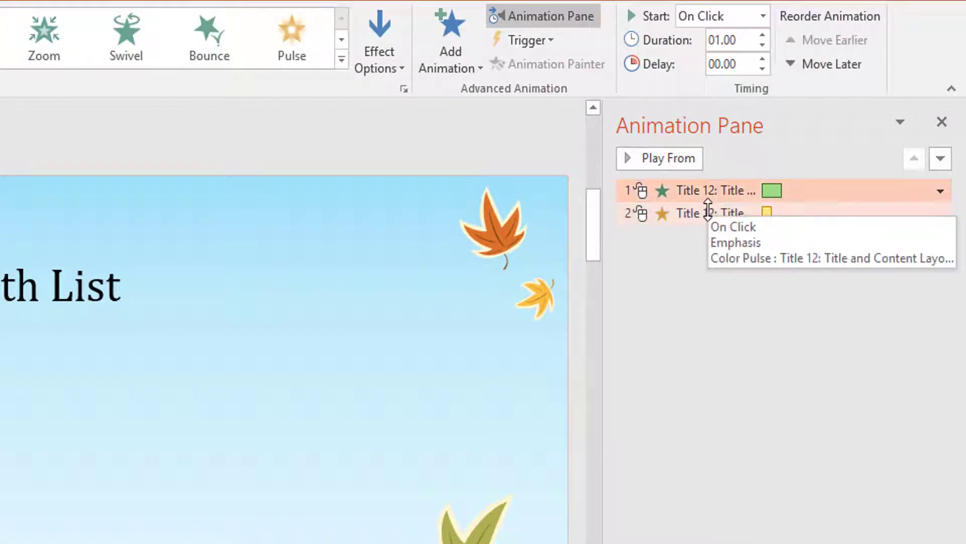
left_click(708, 210)
left_click(708, 190)
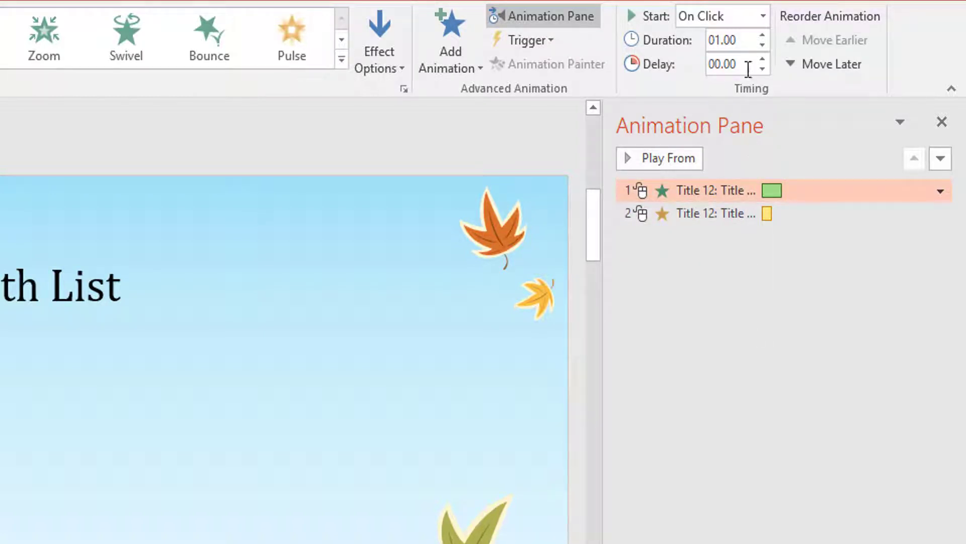
left_click(758, 21)
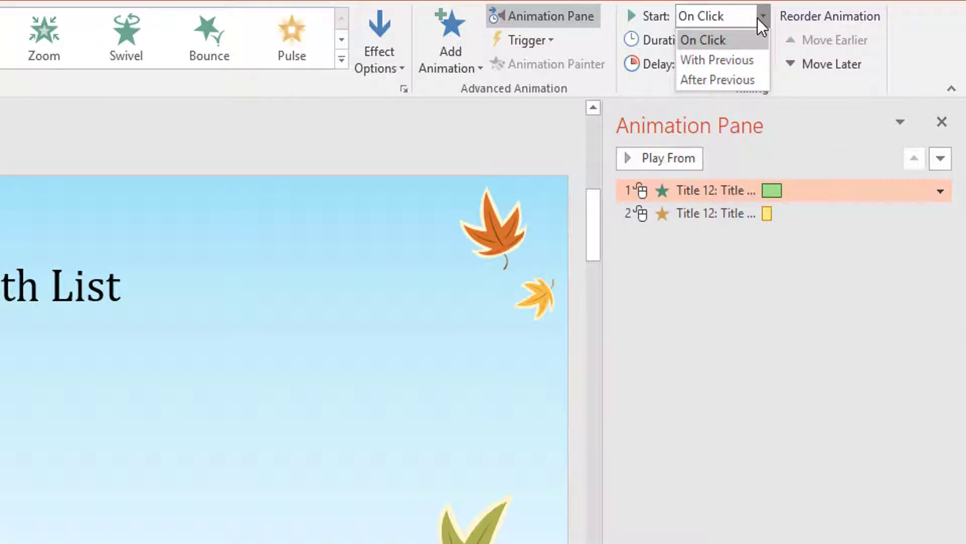
left_click(734, 80)
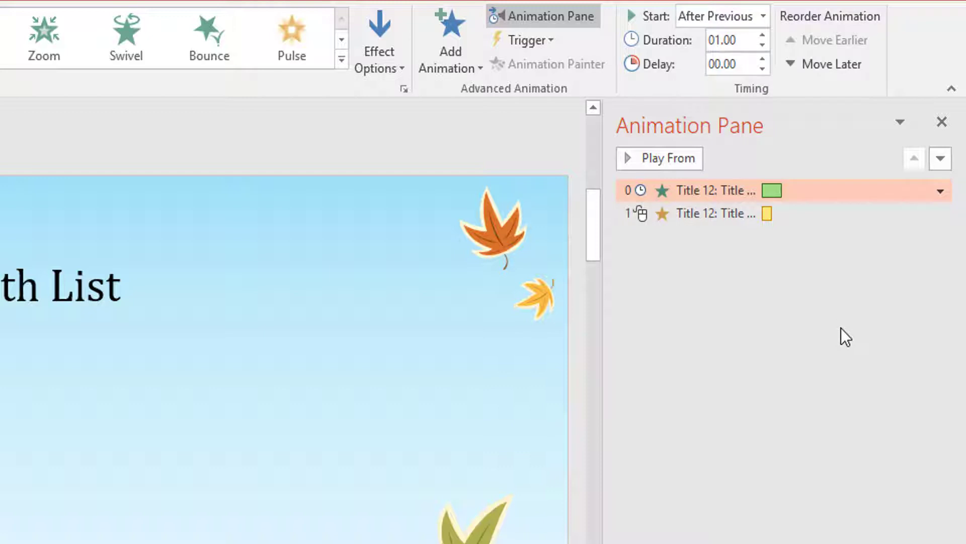
left_click(692, 216)
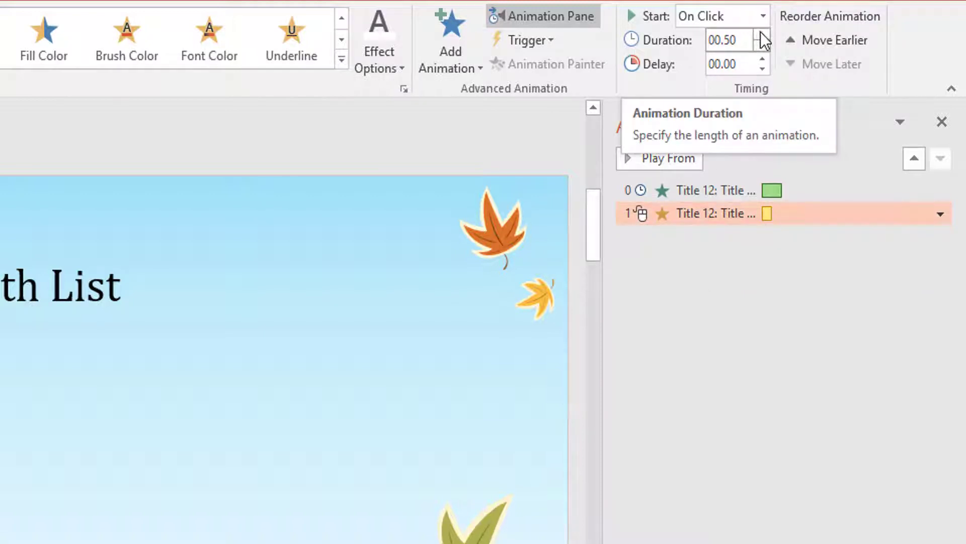
Step: Set Color Pulse to start After Previous with 00.00 delay, then play from Float In
left_click(762, 17)
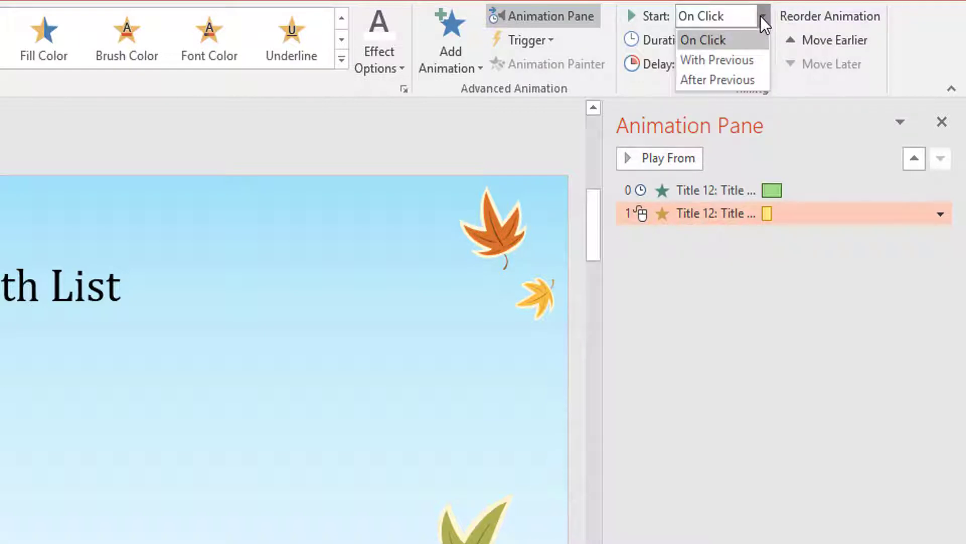
left_click(732, 76)
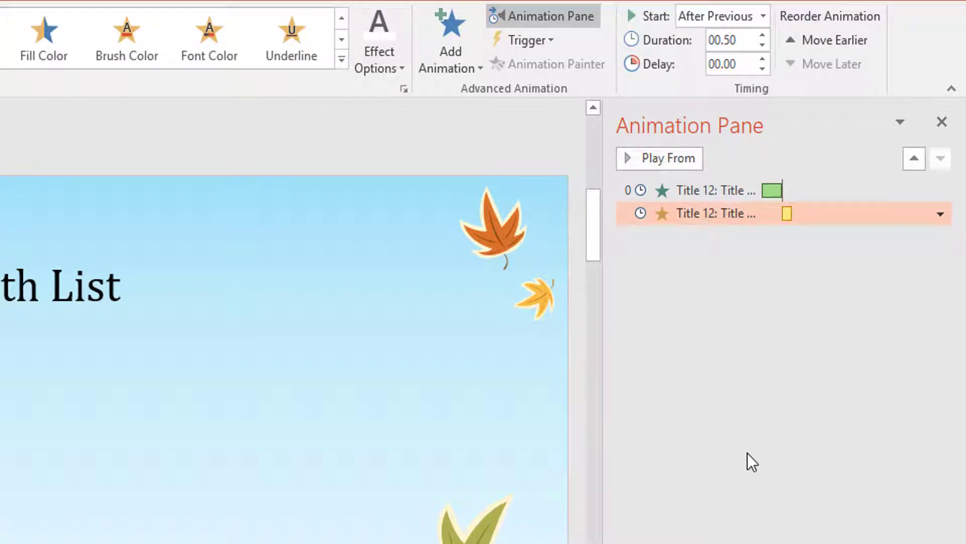
left_click(763, 60)
left_click(763, 60)
left_click(763, 59)
left_click(763, 59)
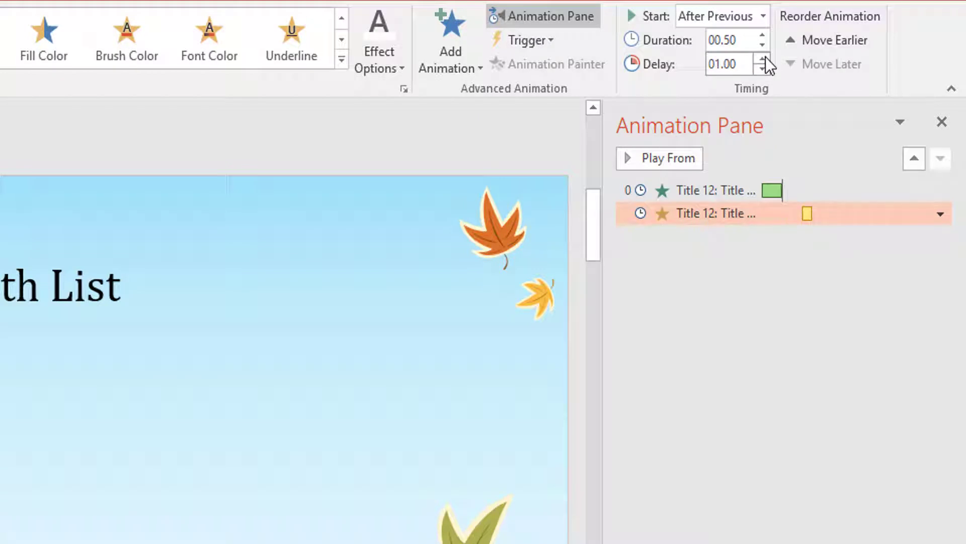
left_click(763, 69)
left_click(763, 69)
left_click(763, 69)
left_click(763, 69)
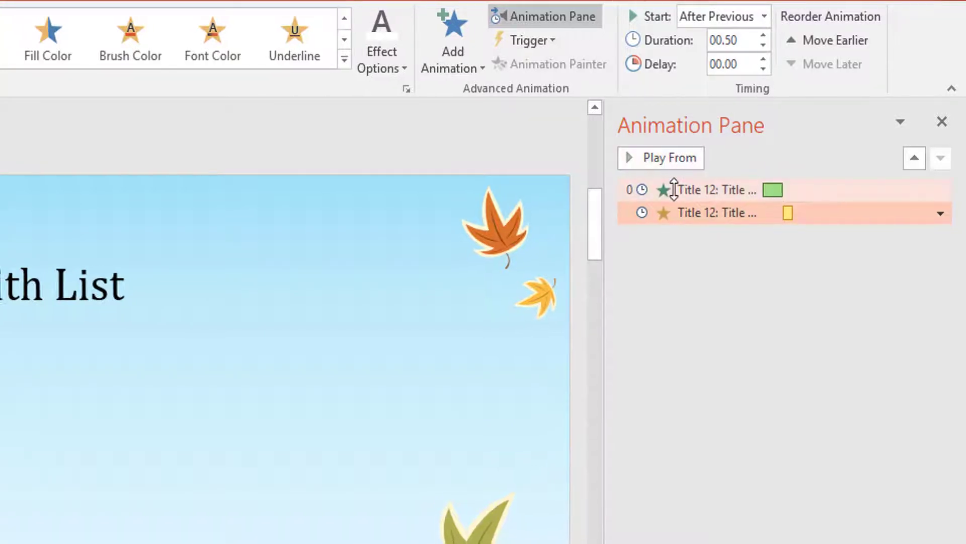
left_click(675, 189)
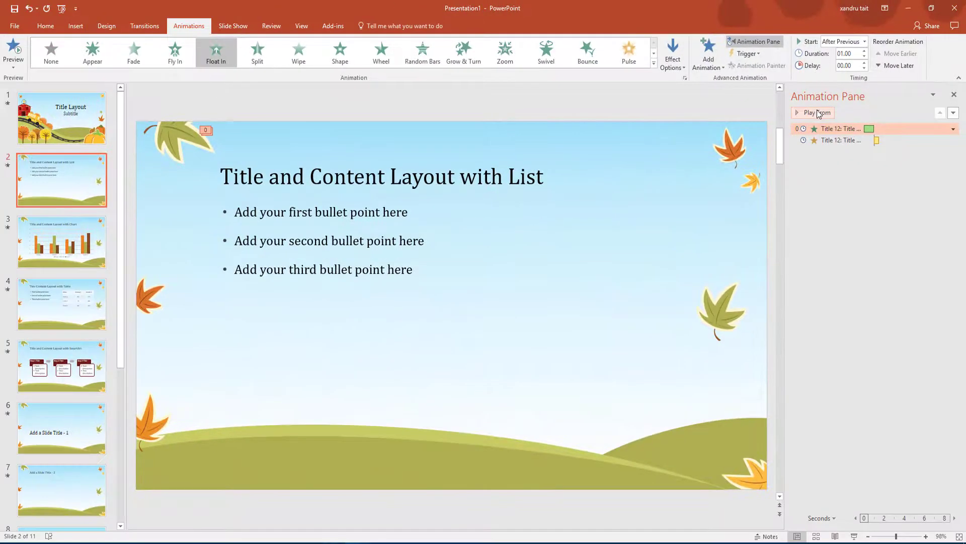
left_click(817, 113)
Step: Give the third bullet a Swivel exit starting After Previous, then preview the slide
left_click(429, 270)
left_click_drag(429, 270, 240, 283)
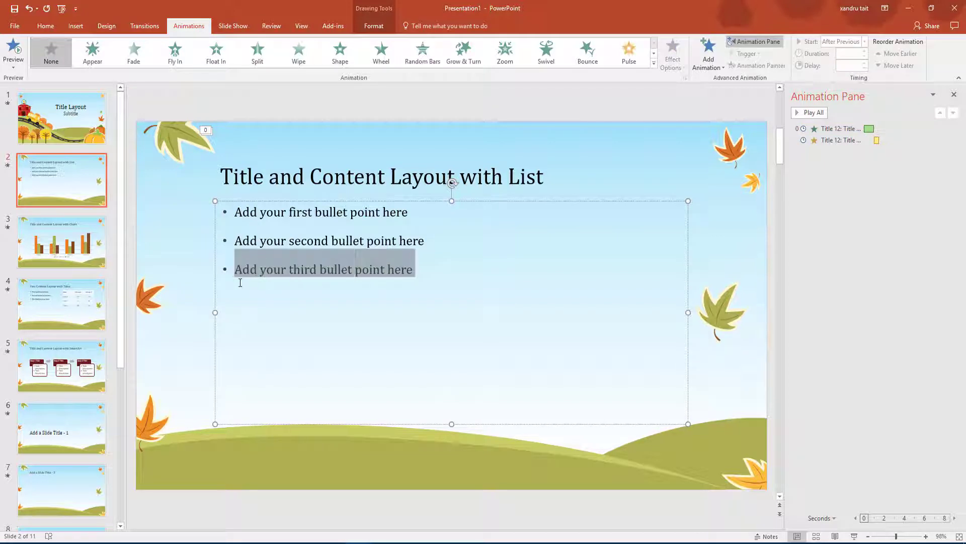
left_click(708, 56)
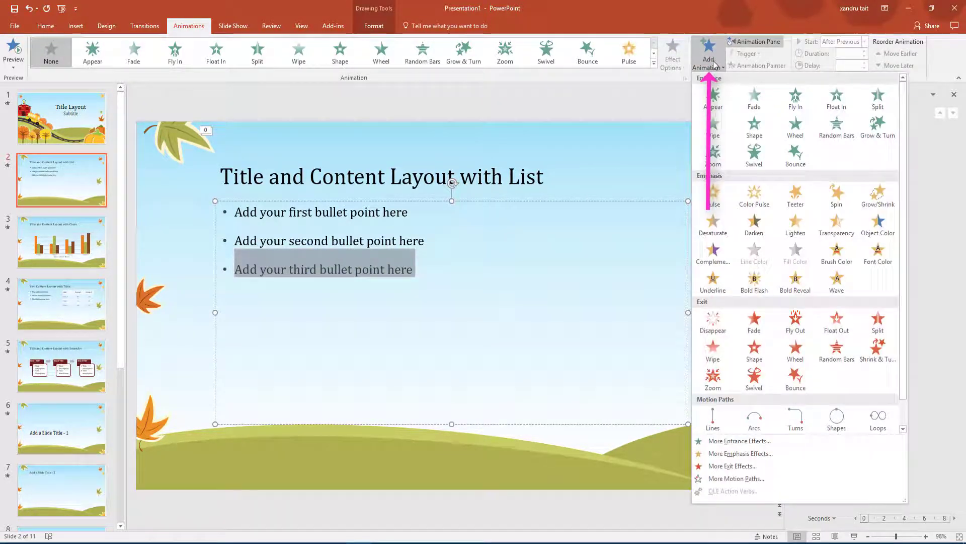
left_click(756, 376)
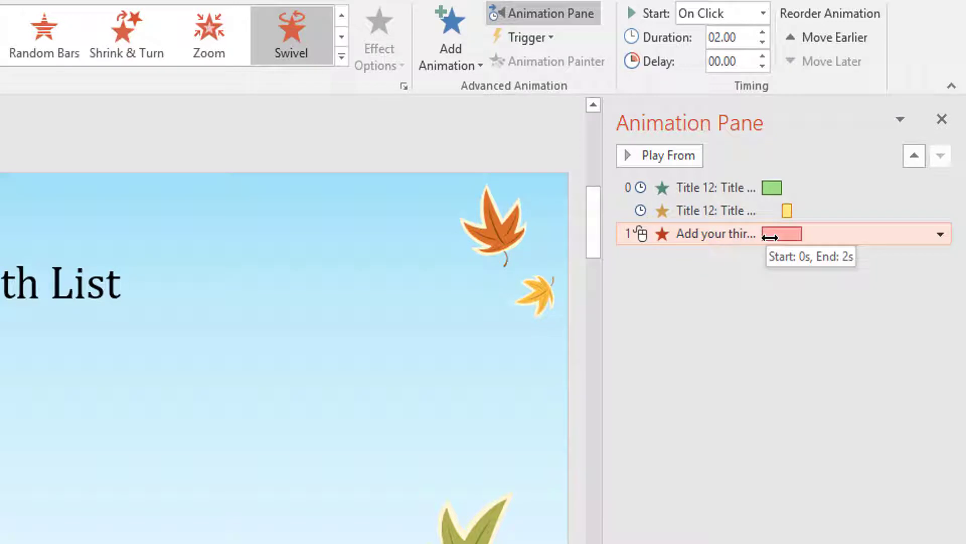
left_click(760, 16)
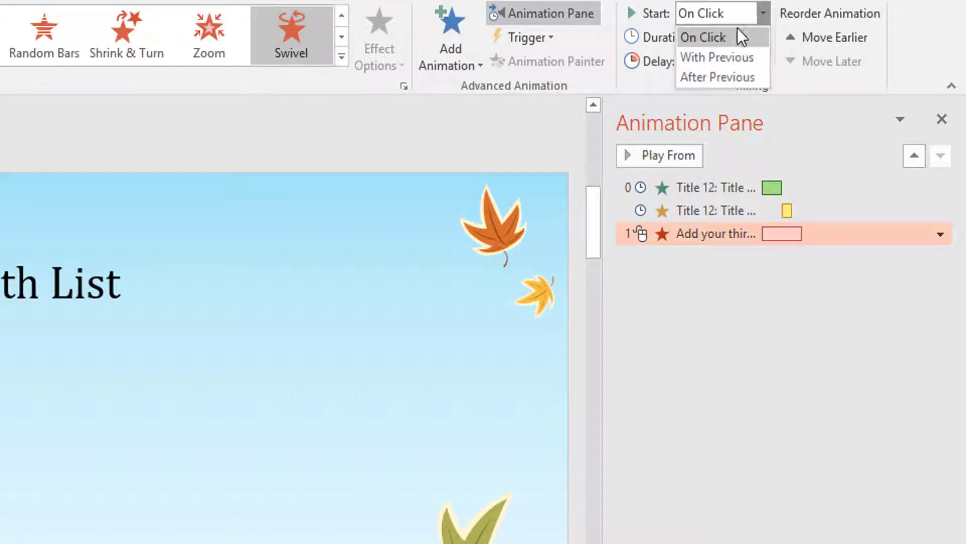
left_click(729, 78)
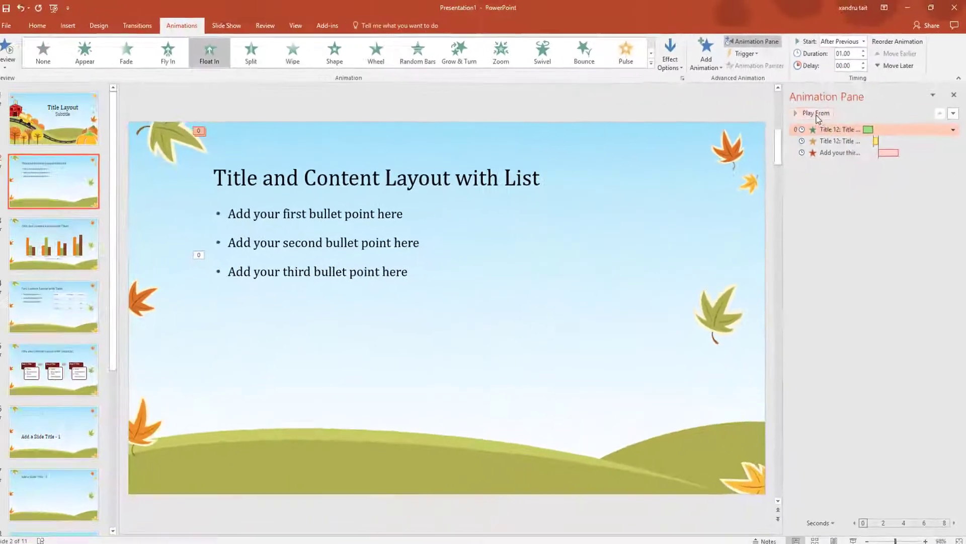
left_click(669, 156)
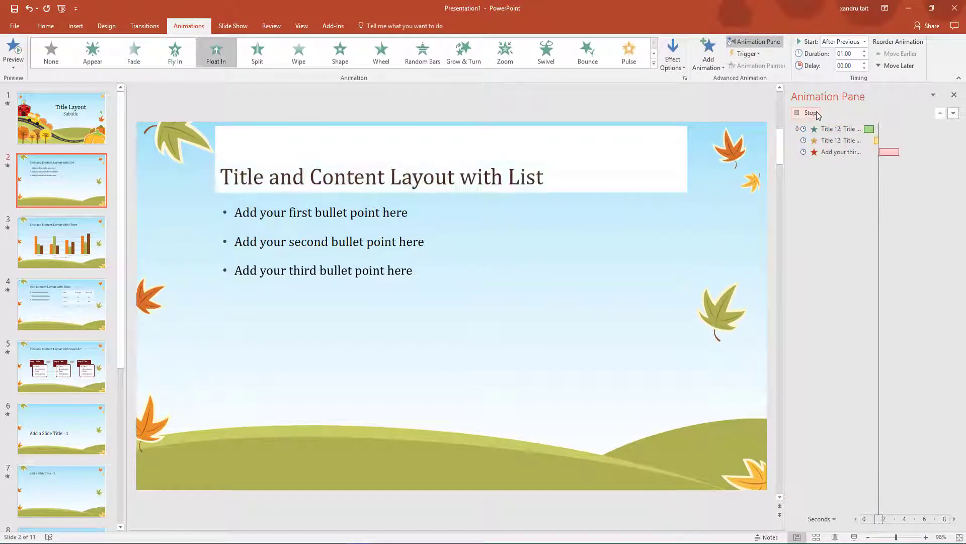